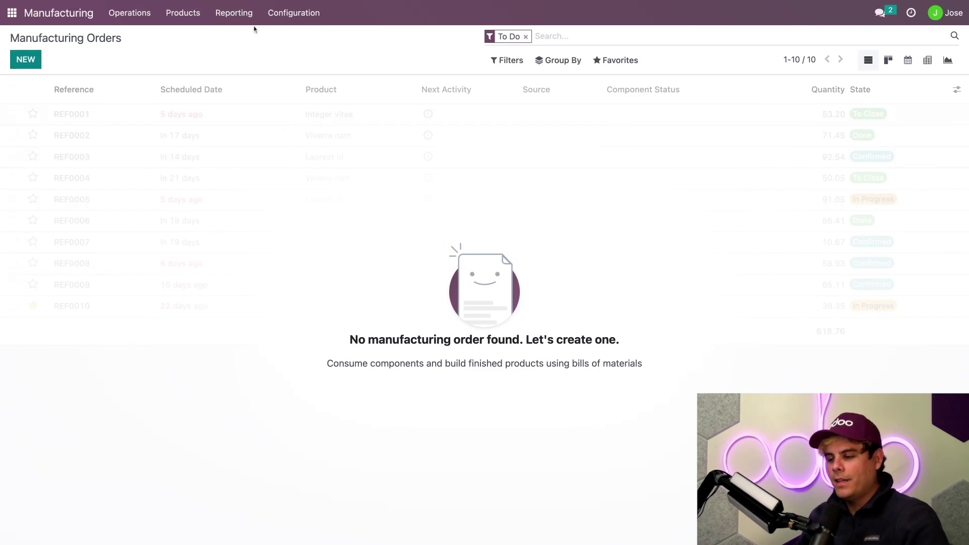
Step: Open the Sturdy Table product from the Products list and view its Inventory tab
click(171, 15)
click(188, 37)
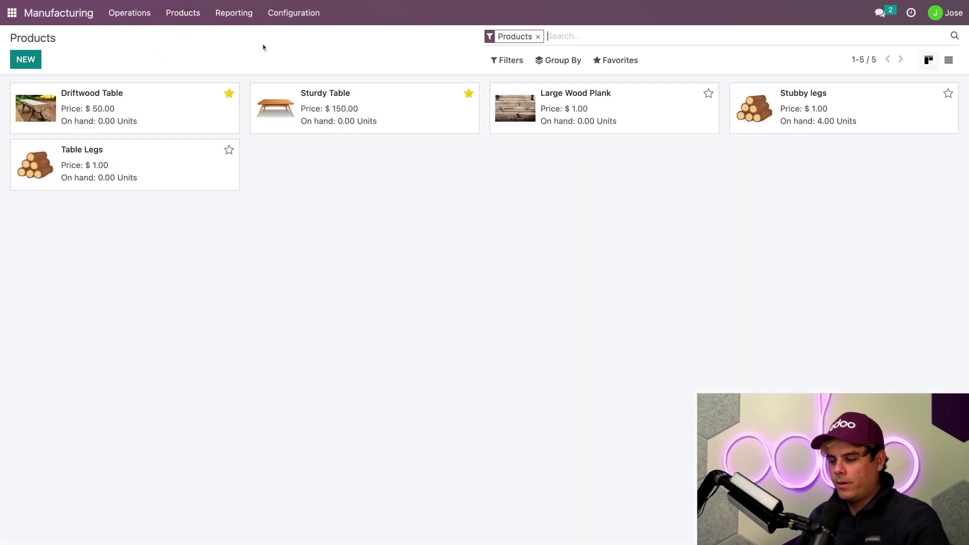
click(353, 96)
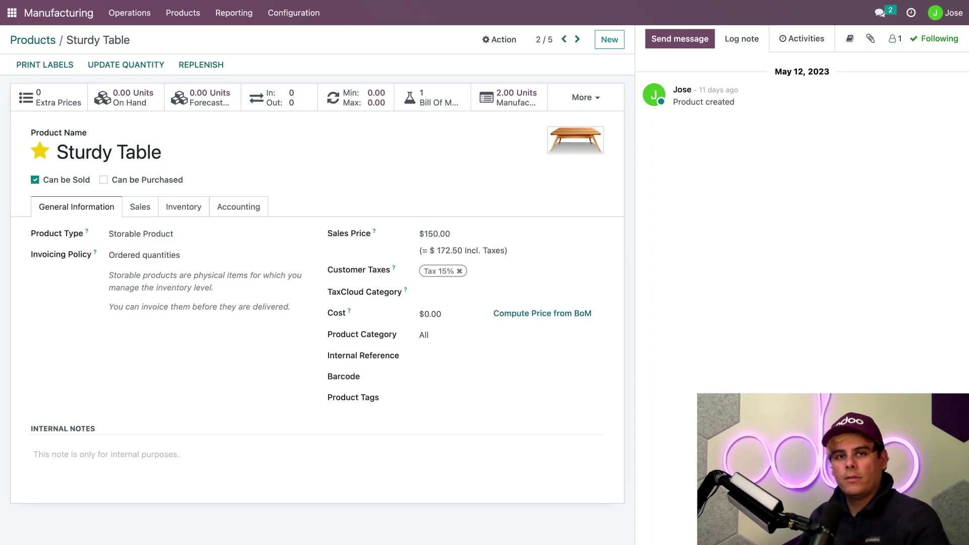
click(183, 214)
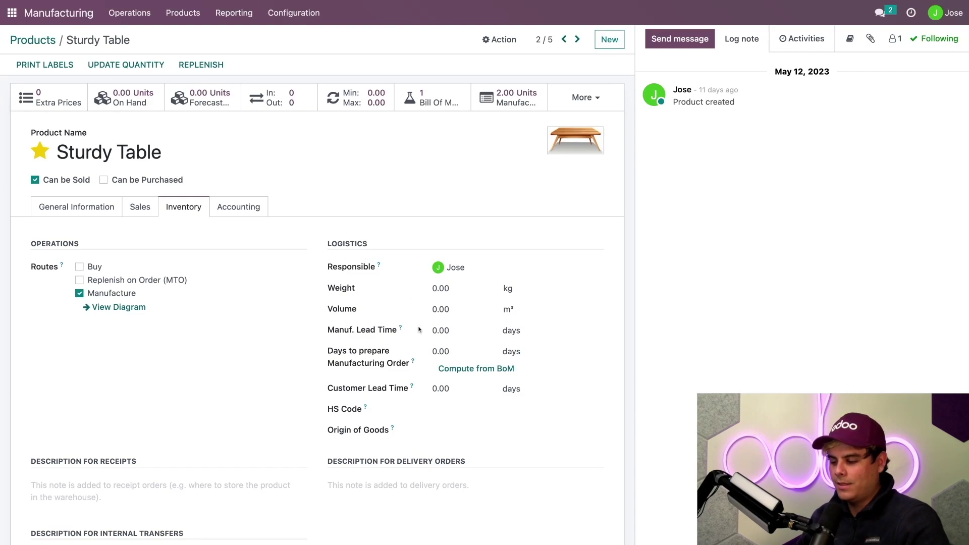
Step: Set Sturdy Table's manufacturing lead time to 5 days and customer lead time to 14 days, and save
click(455, 334)
text(5)
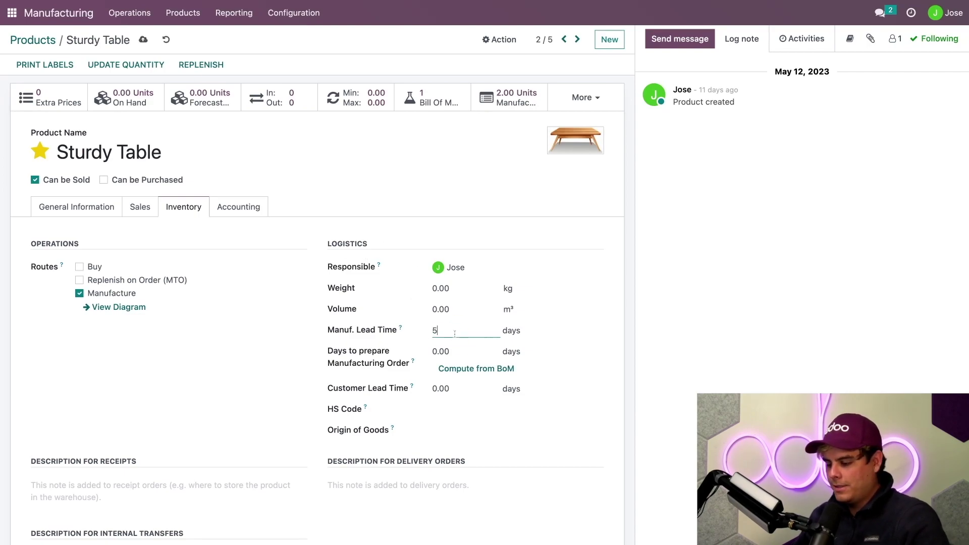
click(554, 334)
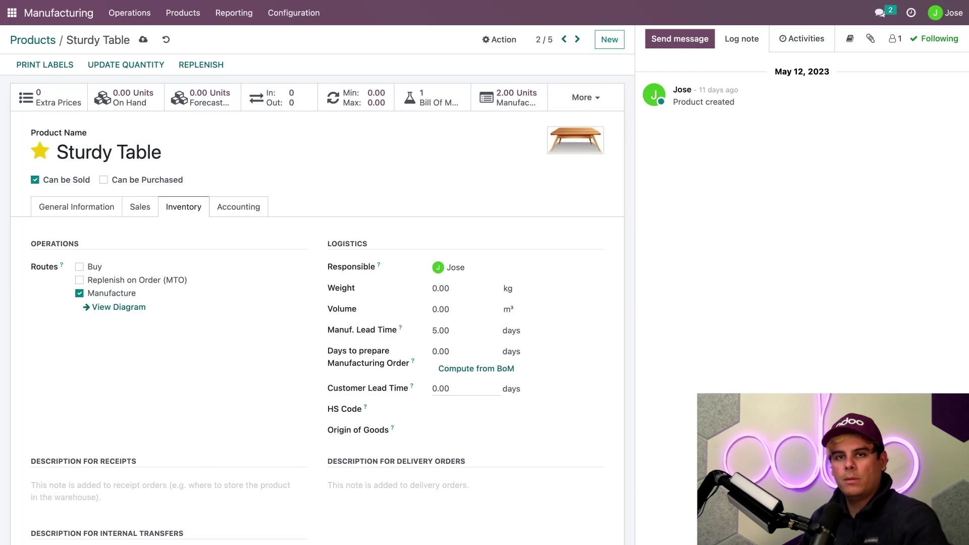
click(443, 387)
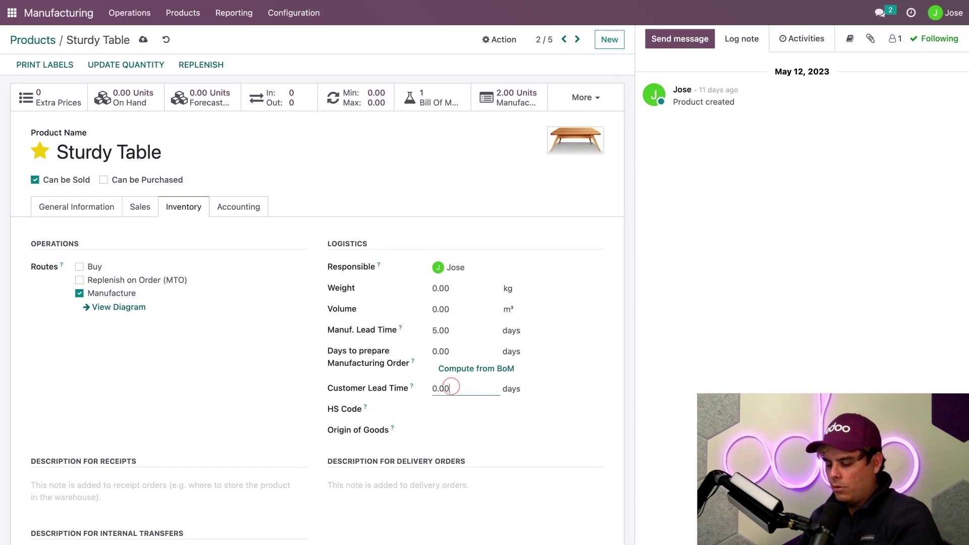
text(14)
click(429, 306)
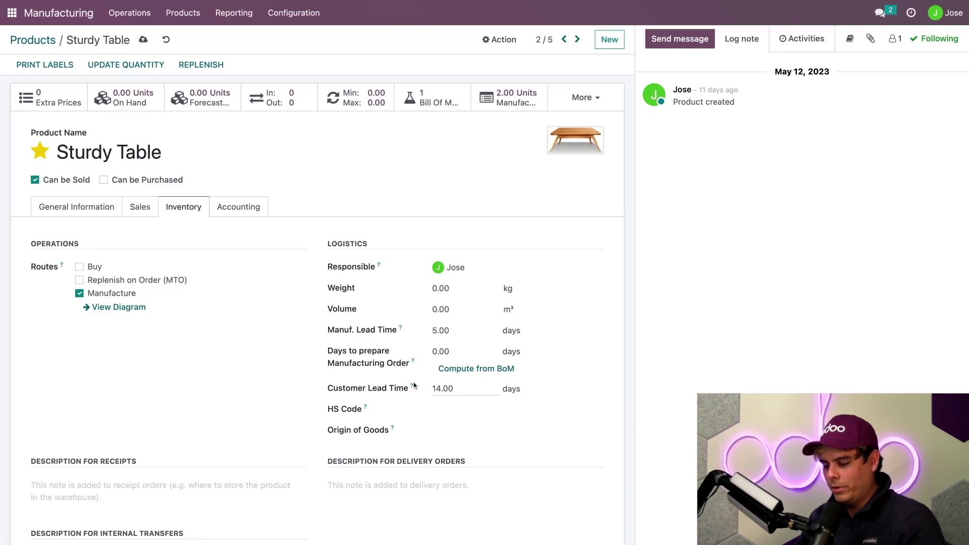
mouse_move(413, 387)
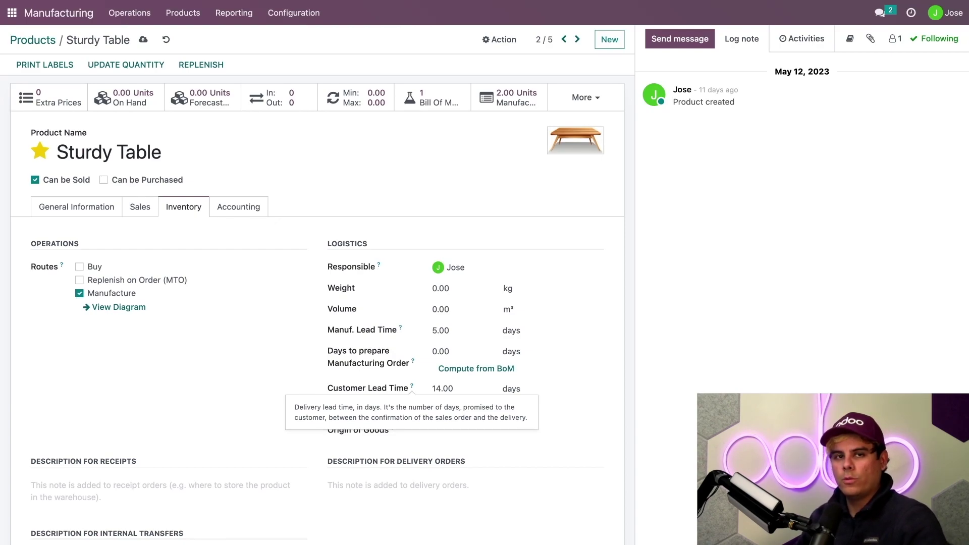
click(144, 40)
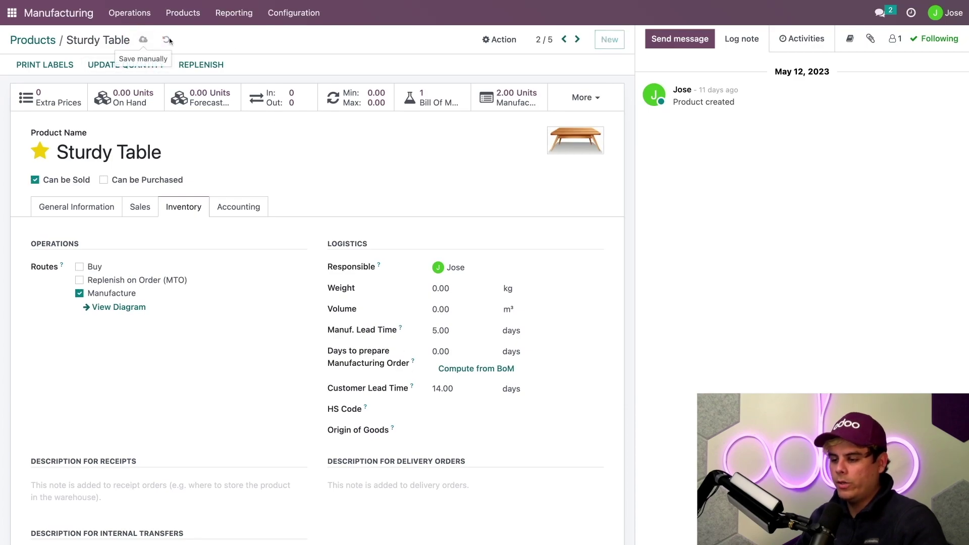
Step: Open Sturdy Table's Min/Max reordering rules and its replenishment information forecasting 05/28/2023
click(362, 100)
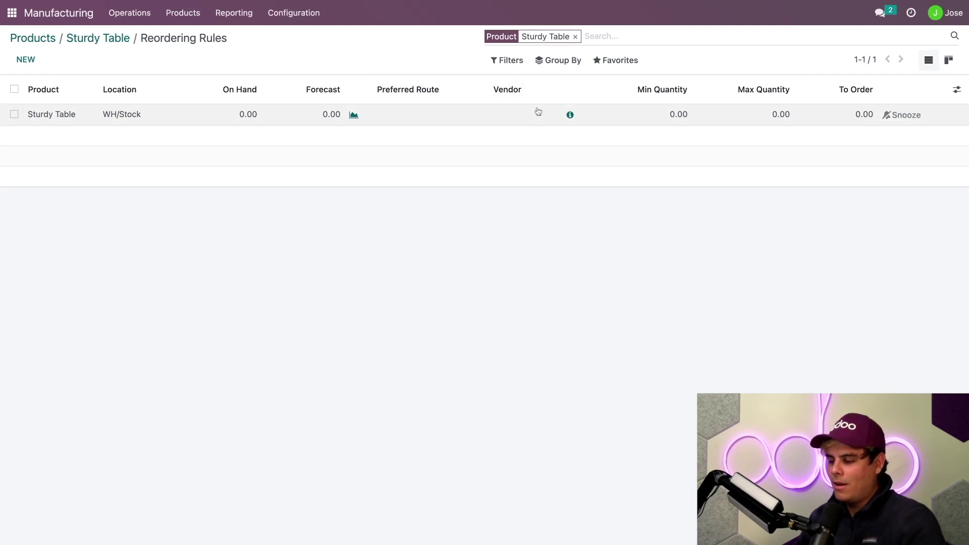
click(569, 115)
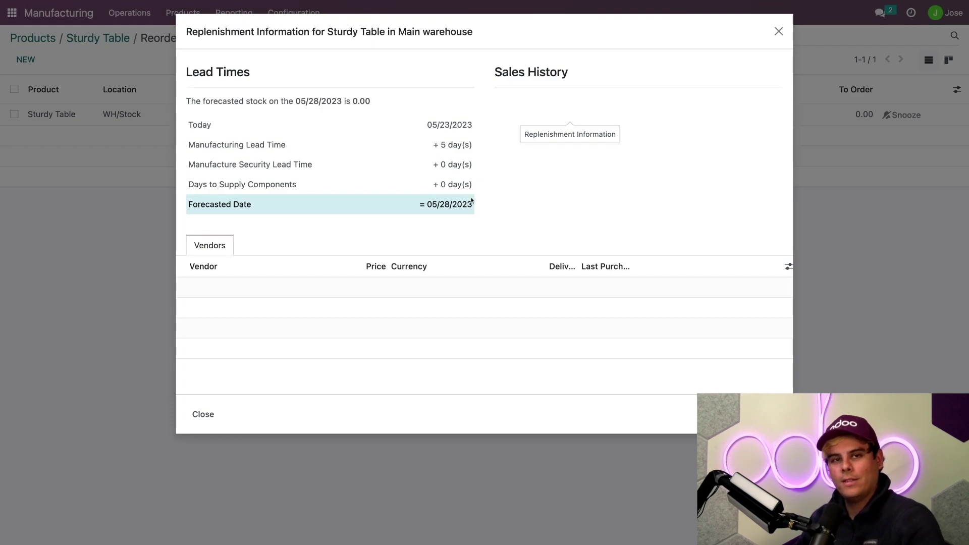
Step: Close the Replenishment Information dialog to return to the reordering rules
click(778, 31)
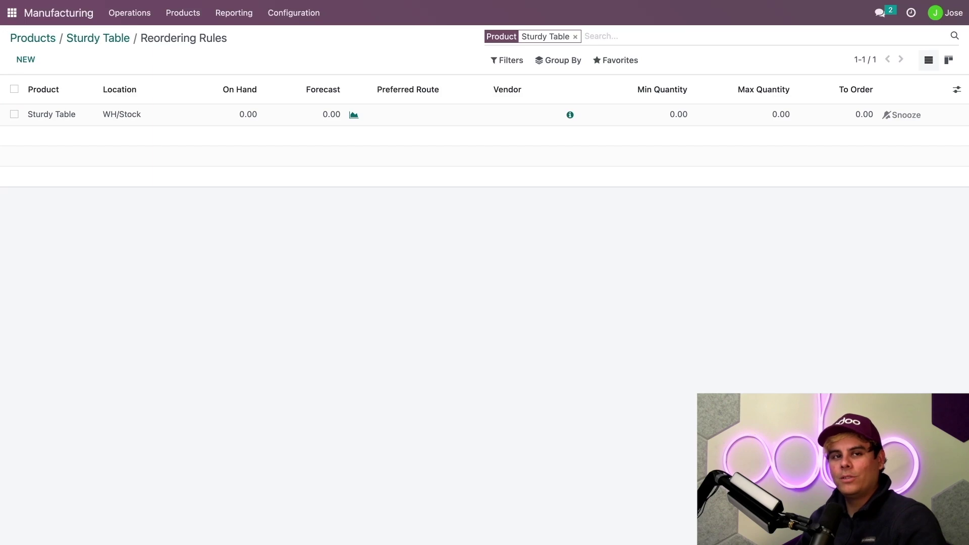
Step: Open the Table Legs component product from the Sturdy Table bill of materials overview
click(116, 43)
click(444, 98)
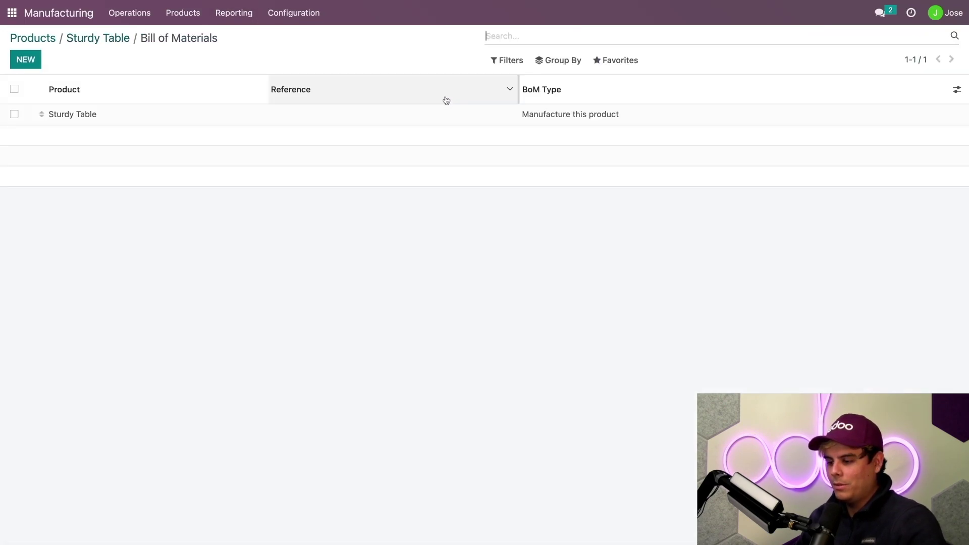
click(395, 115)
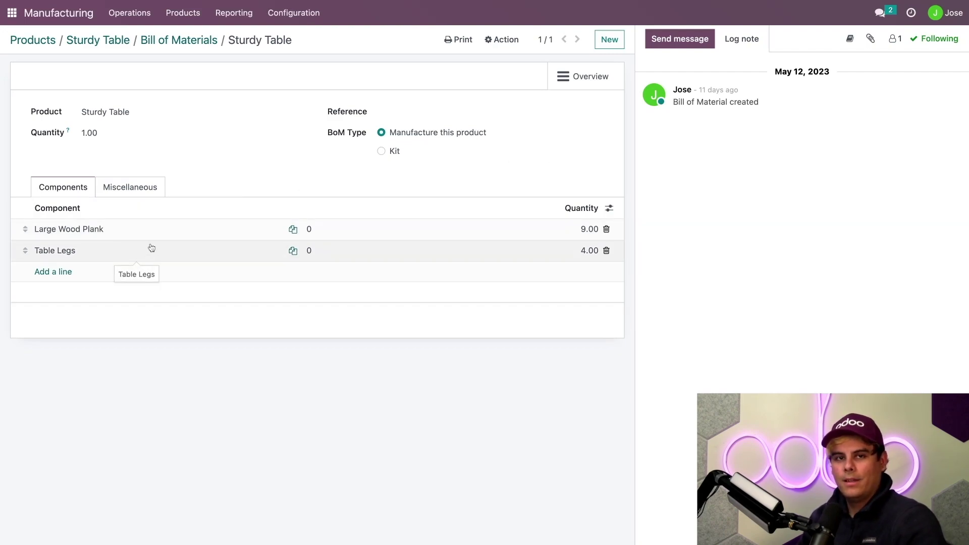
click(597, 76)
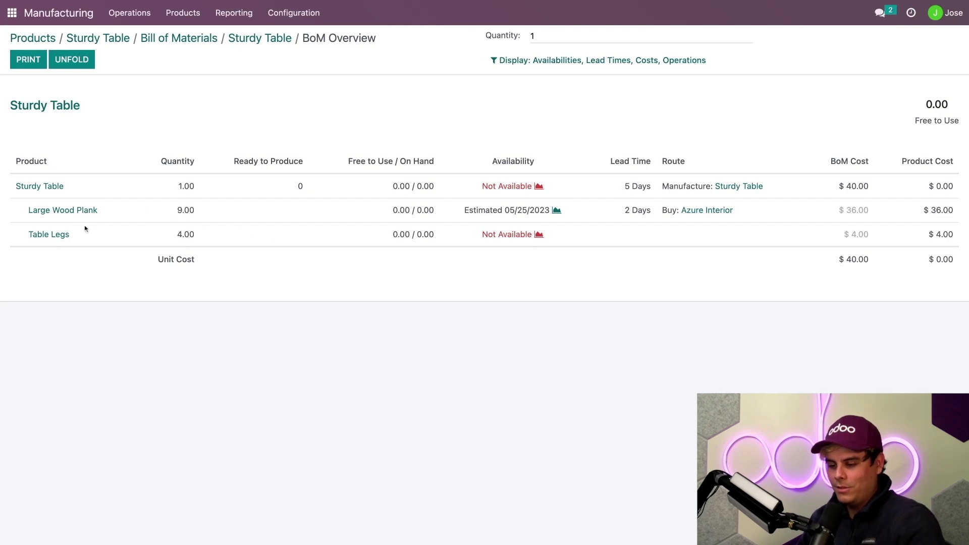
click(59, 235)
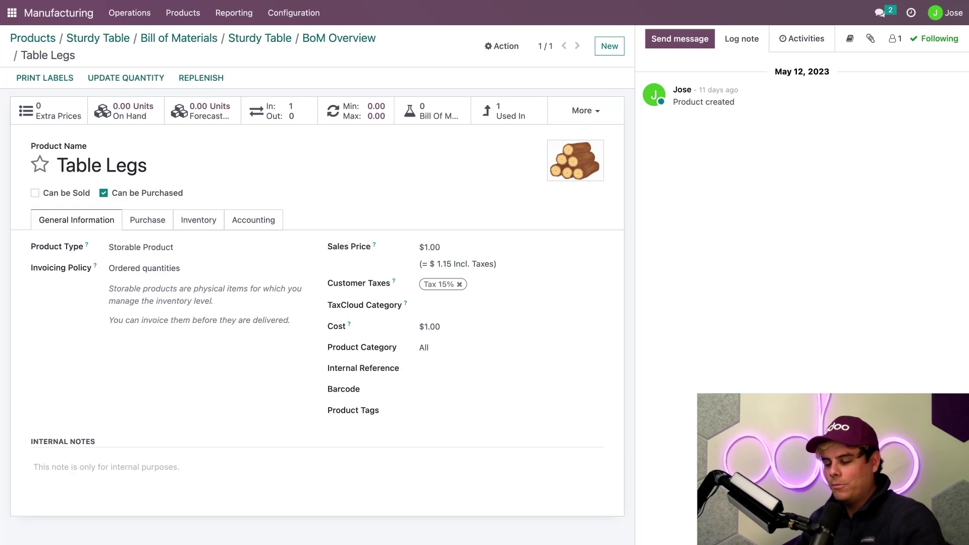
Step: Add Vintage goods as the Table Legs vendor at 5.00 USD with 4-day delivery, and save
click(161, 222)
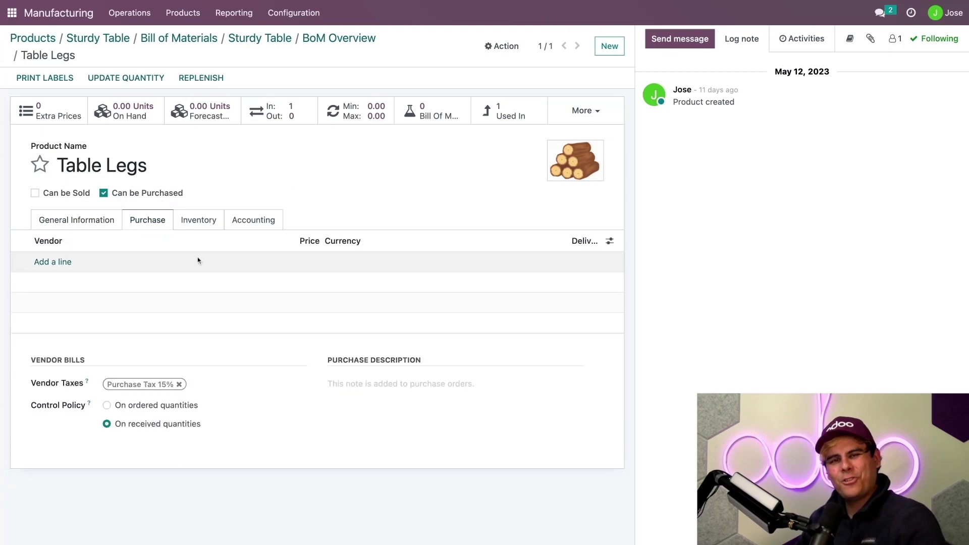
click(63, 257)
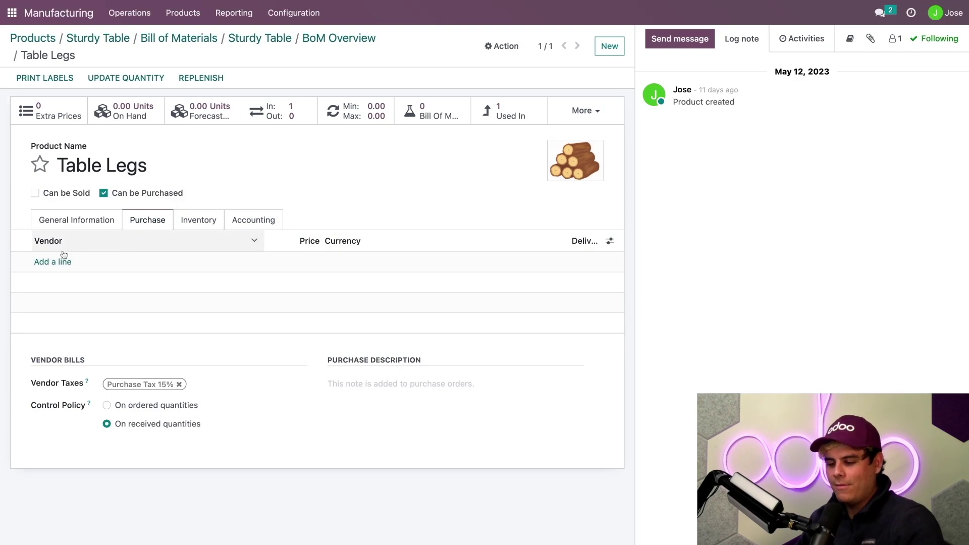
click(64, 259)
text(vinta)
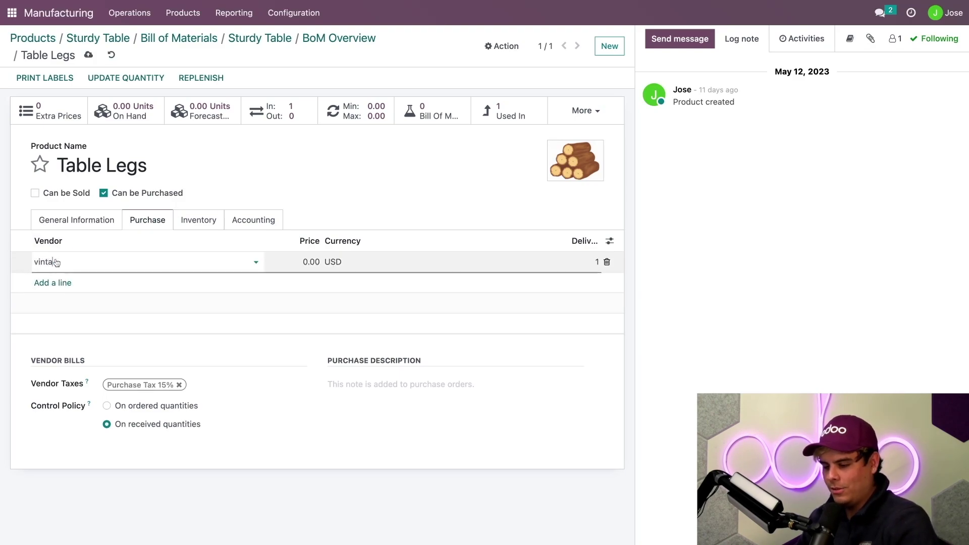
text(ge)
click(75, 279)
click(298, 262)
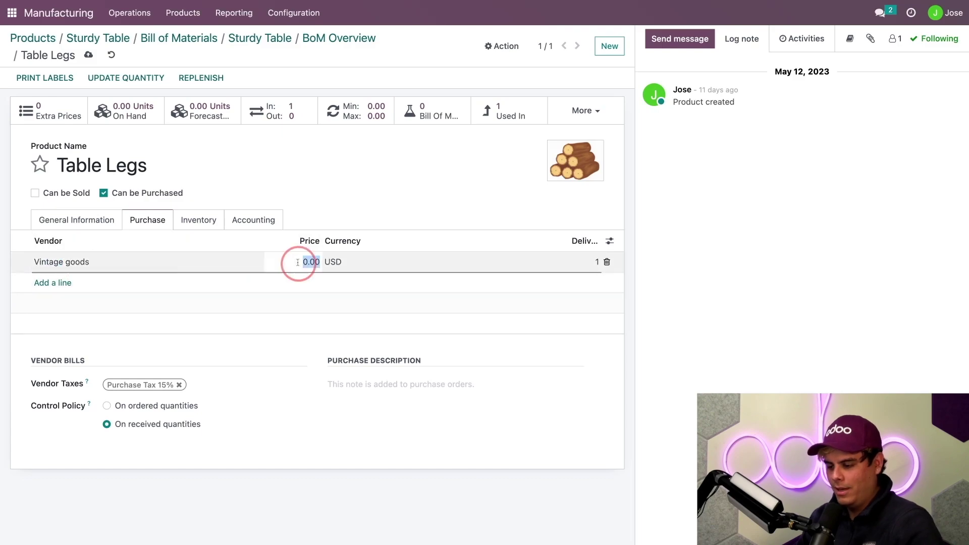
text(5)
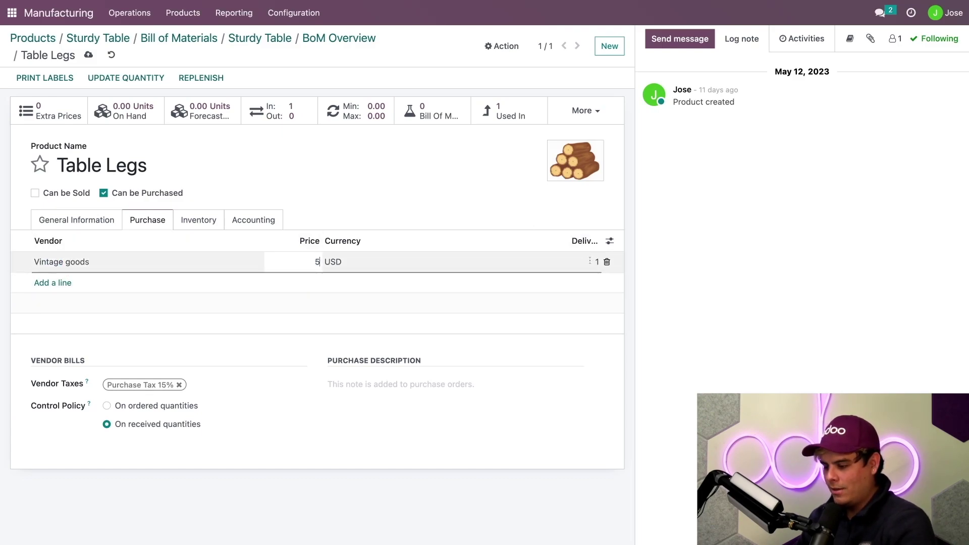
click(590, 260)
text(4)
click(488, 220)
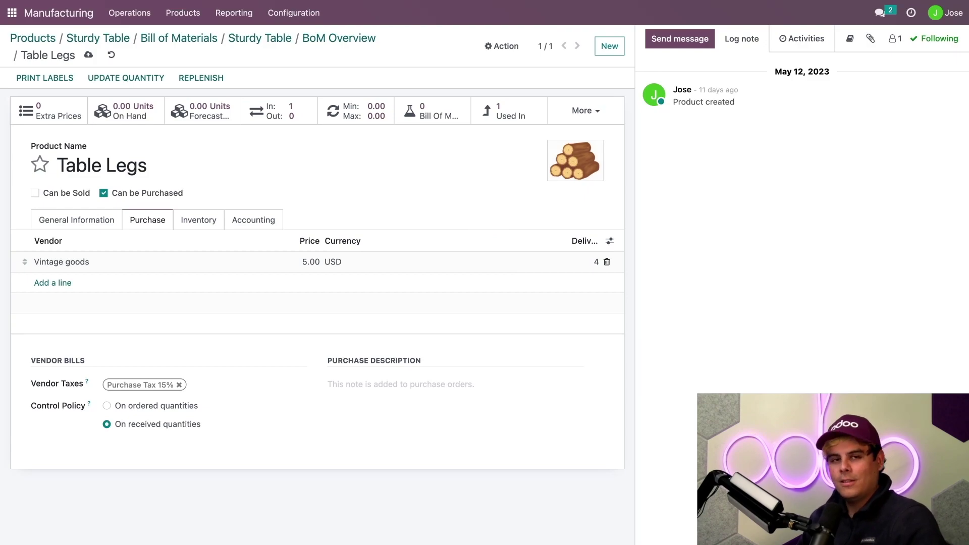
click(89, 54)
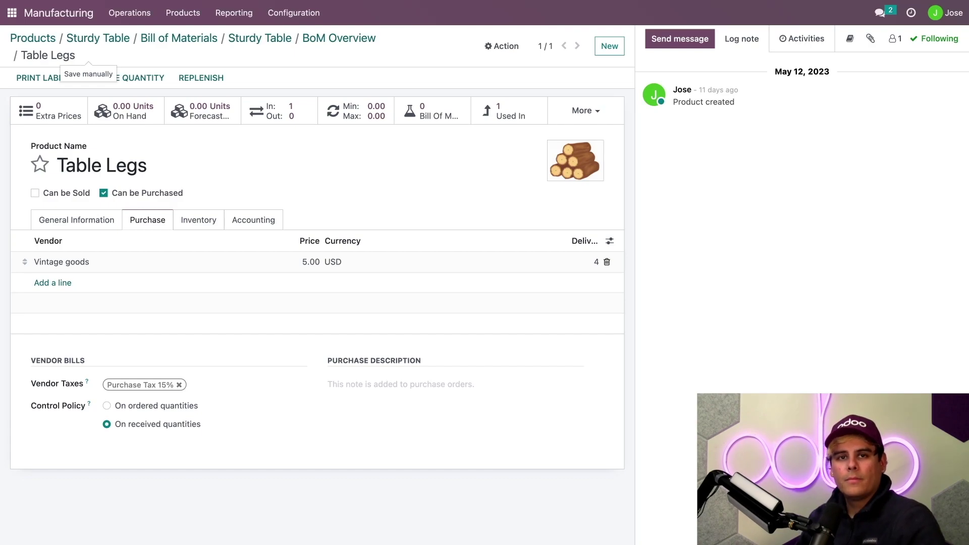
click(323, 38)
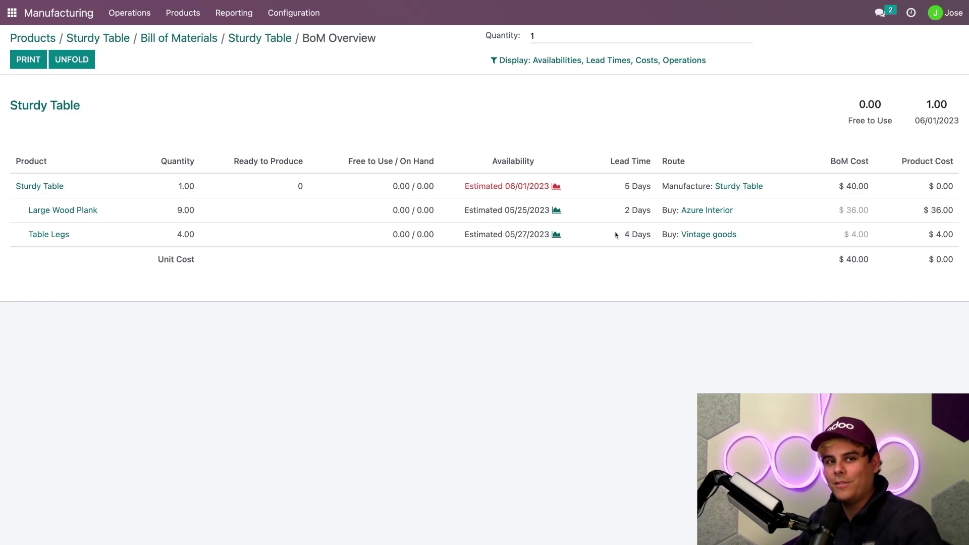
Step: Return to Sturdy Table and compute its days to prepare manufacturing from components
click(98, 39)
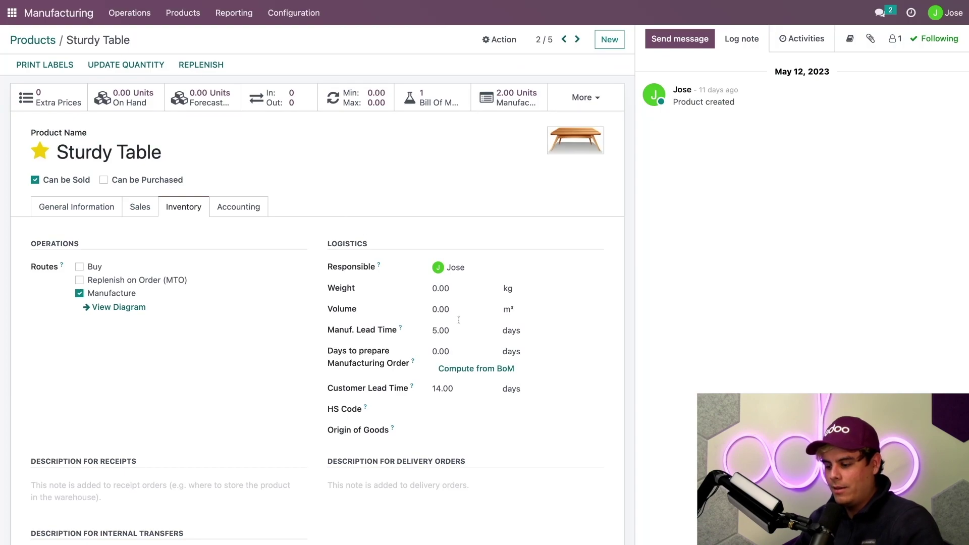
click(501, 370)
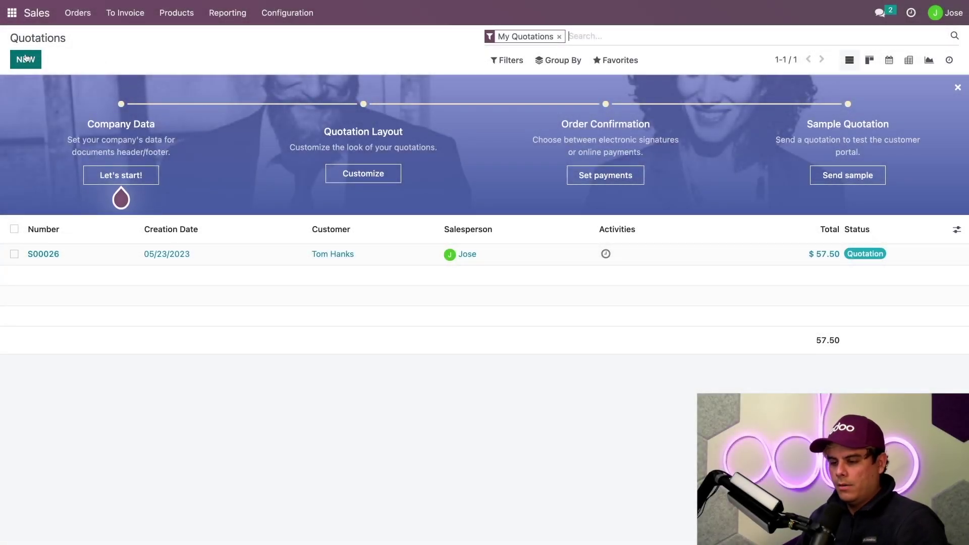
Step: Create a new quotation for the chosen customer with one Driftwood Table line at $50.00
click(25, 58)
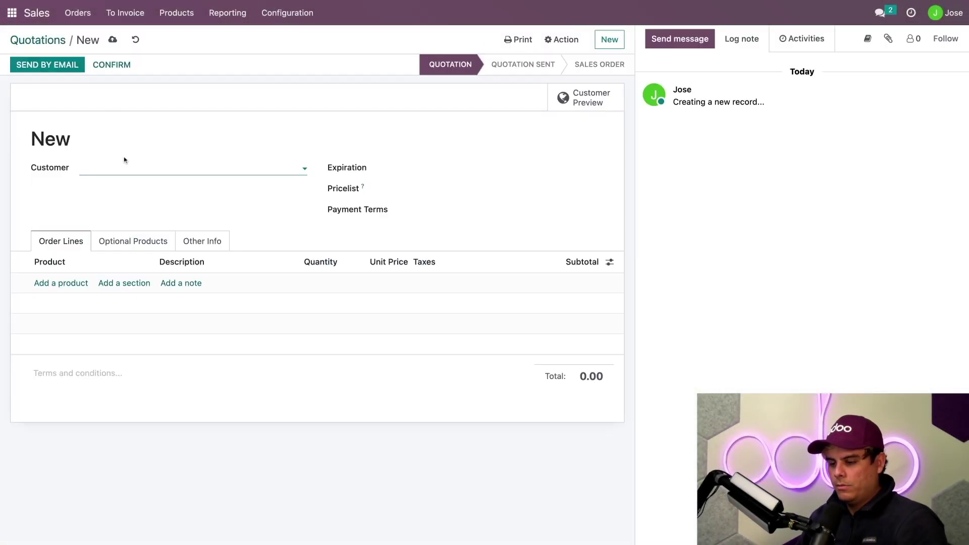
text(tom)
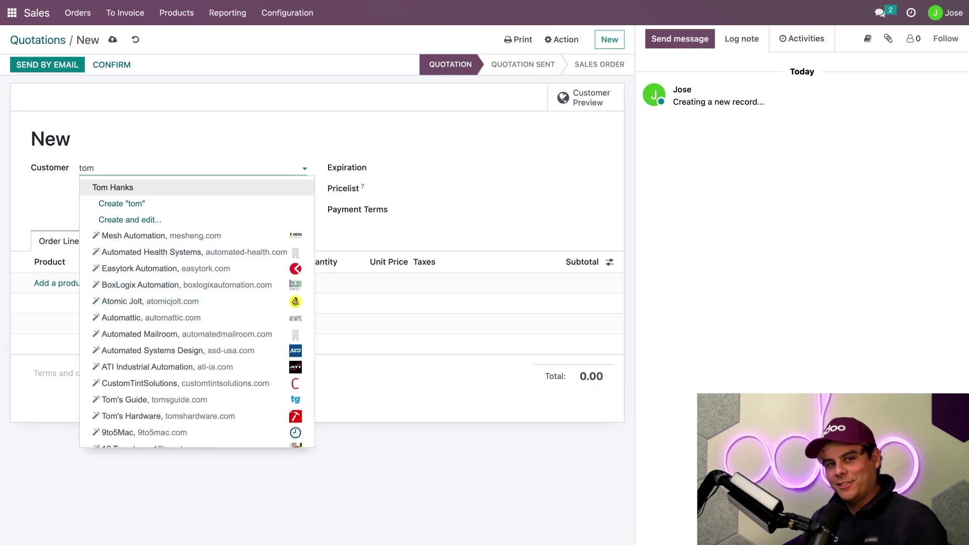
click(125, 189)
click(58, 287)
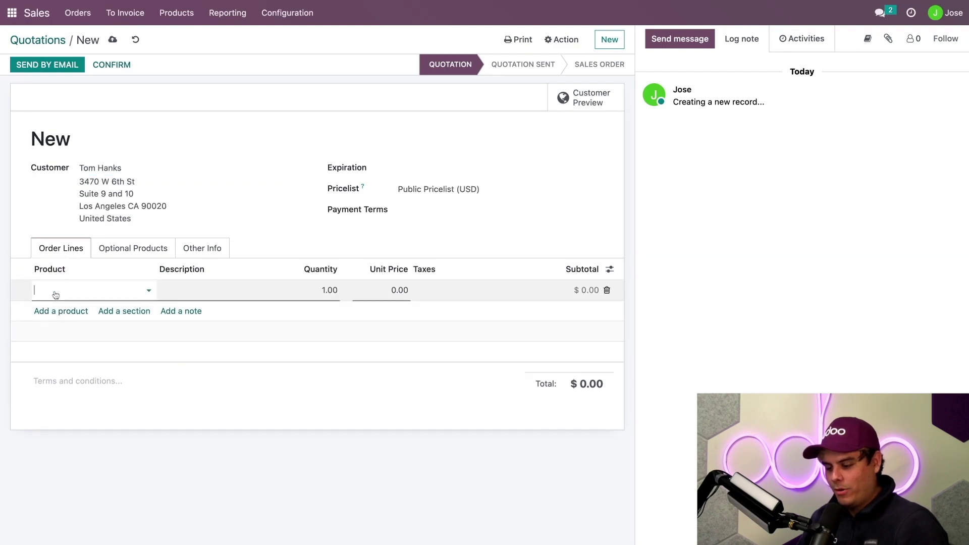
text(drift)
click(51, 308)
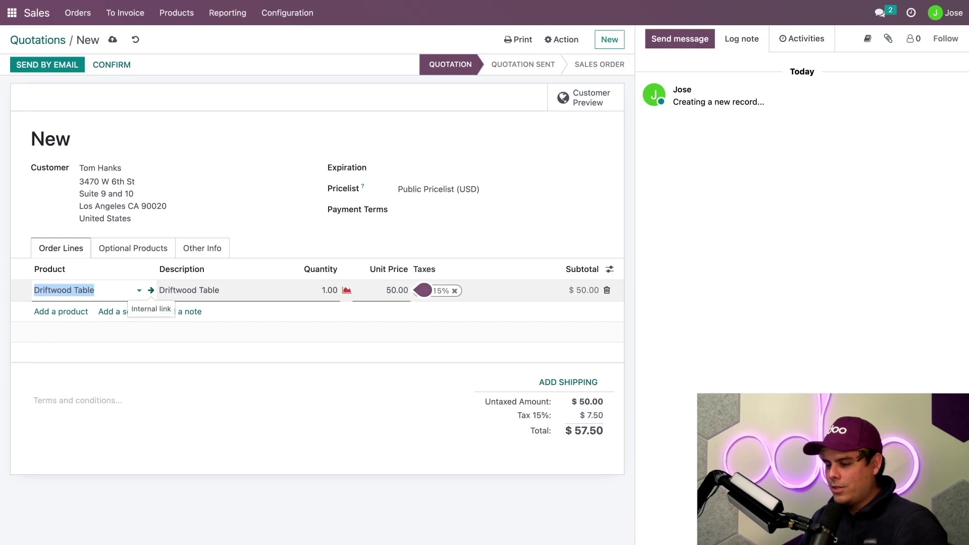
Step: Open the Driftwood Table BoM overview showing 05/30/2023 availability and $40.00 BoM cost
click(151, 290)
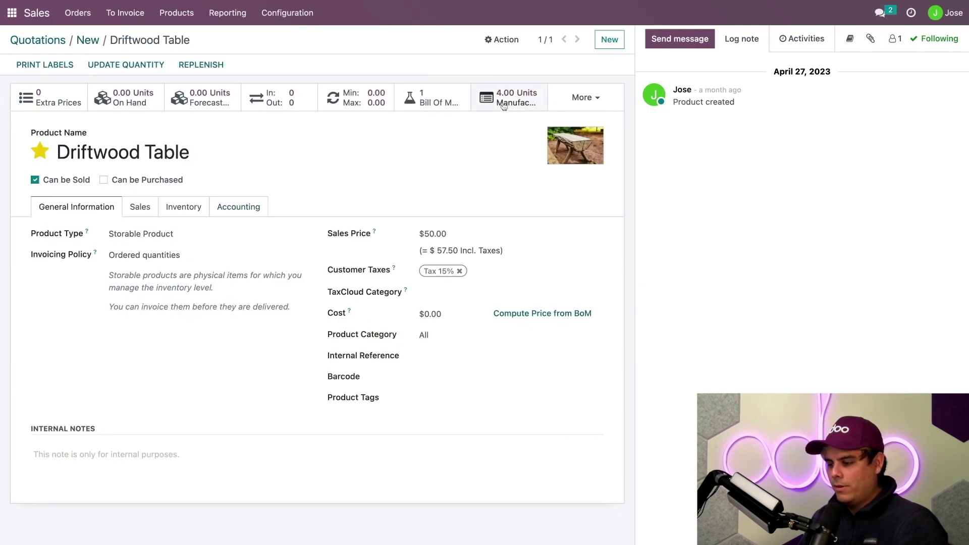
click(435, 96)
click(248, 114)
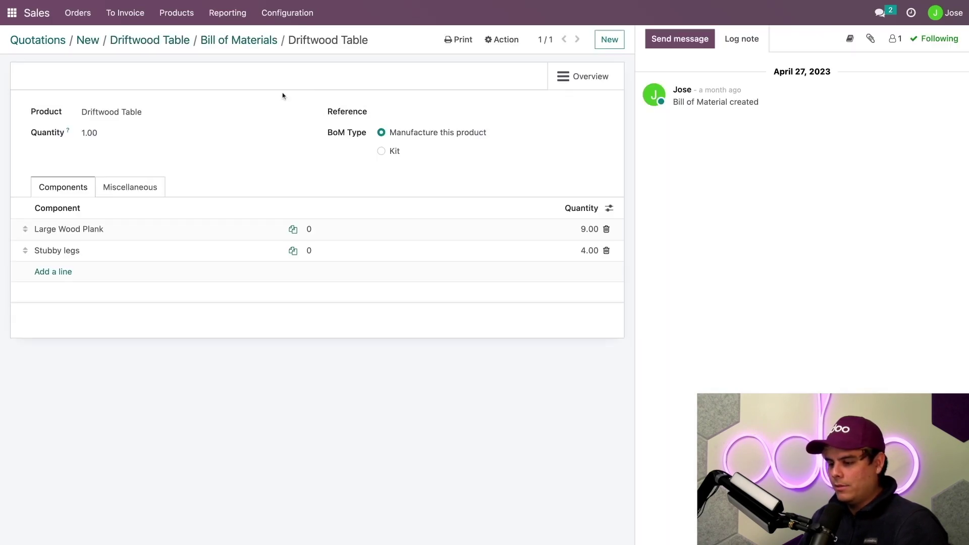
click(569, 80)
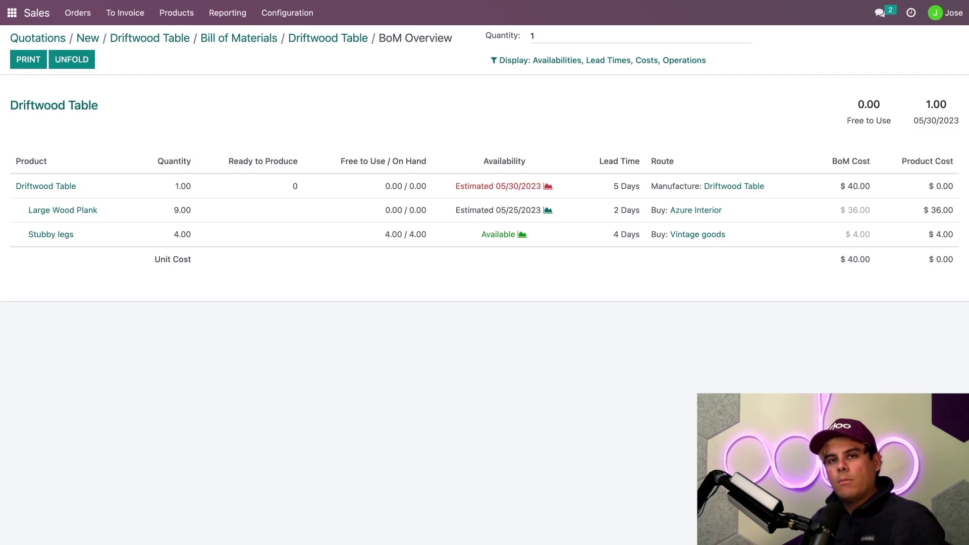
Step: Raise the BoM overview quantity to 2 to check Driftwood Table availability
click(659, 39)
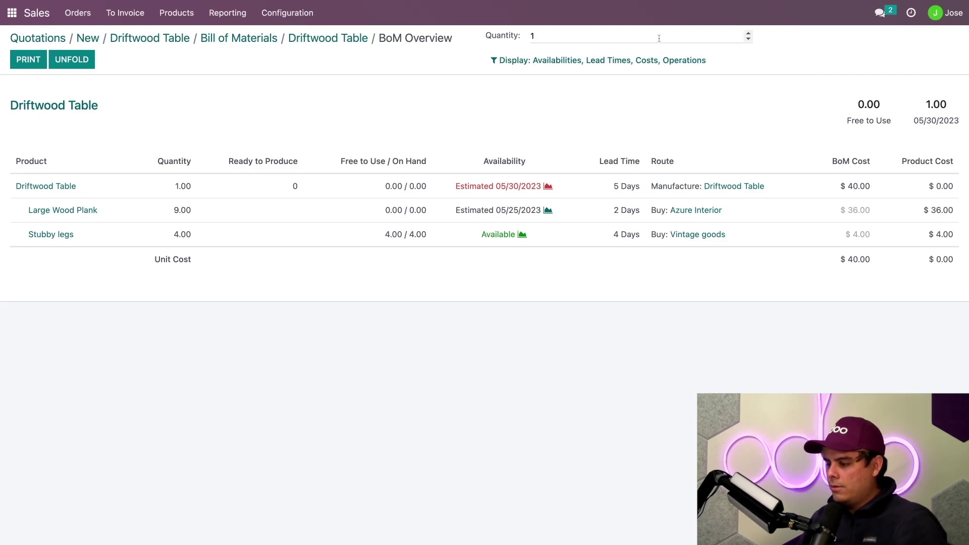
click(748, 33)
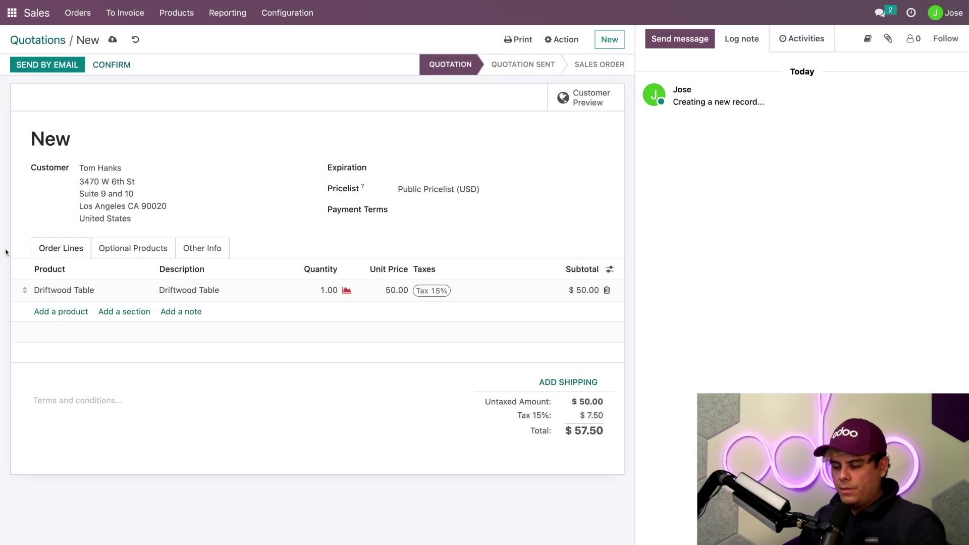
Step: Set S00033's delivery date to 05/30/2023 despite the too-soon warning, save, and confirm the order
click(189, 250)
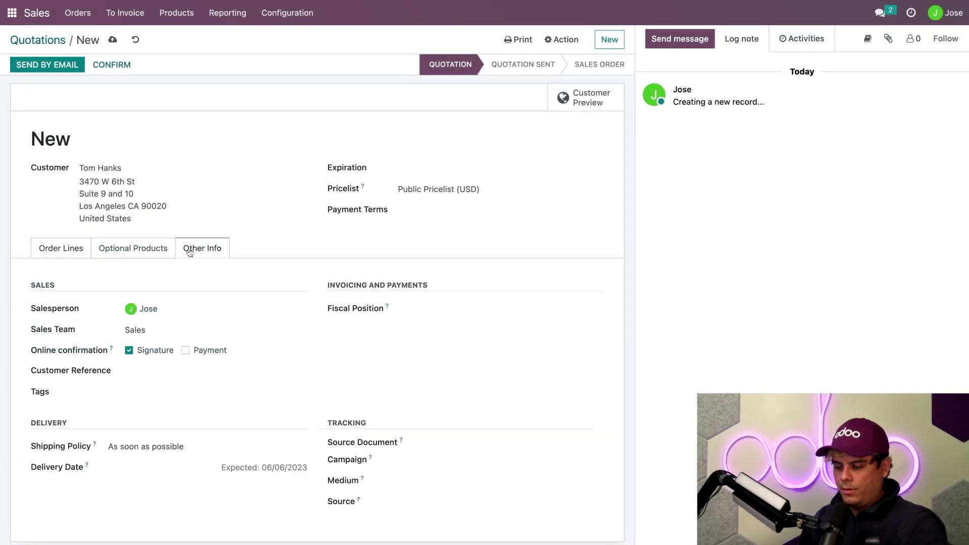
click(153, 469)
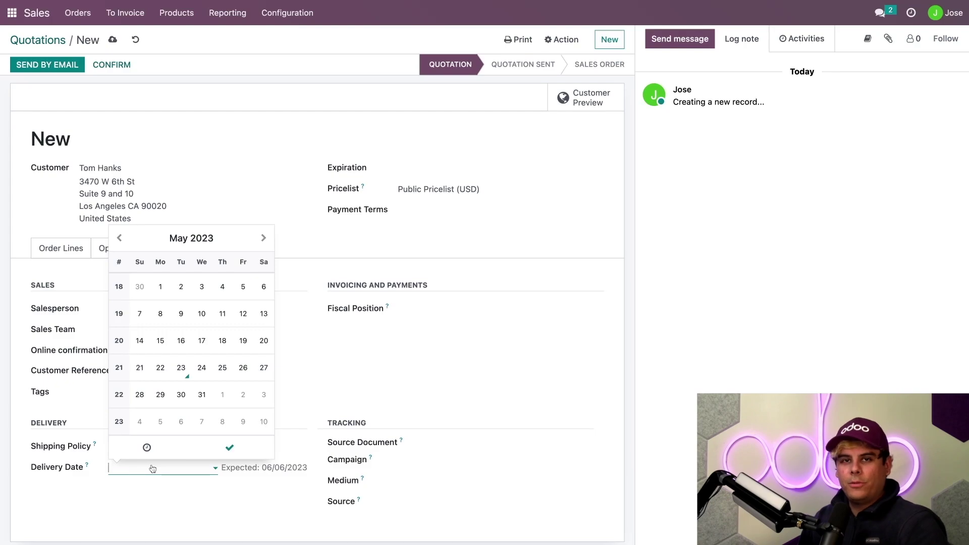
click(183, 397)
click(231, 448)
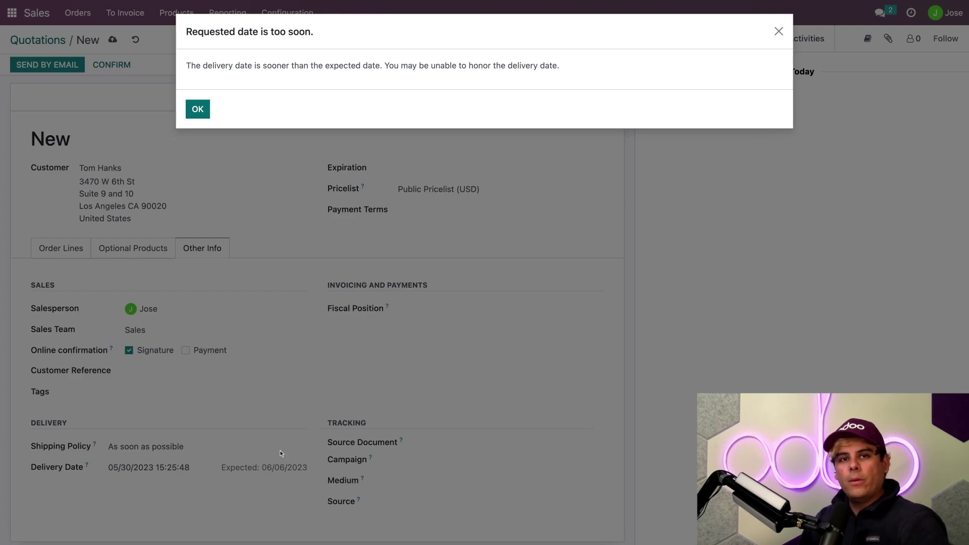
click(190, 111)
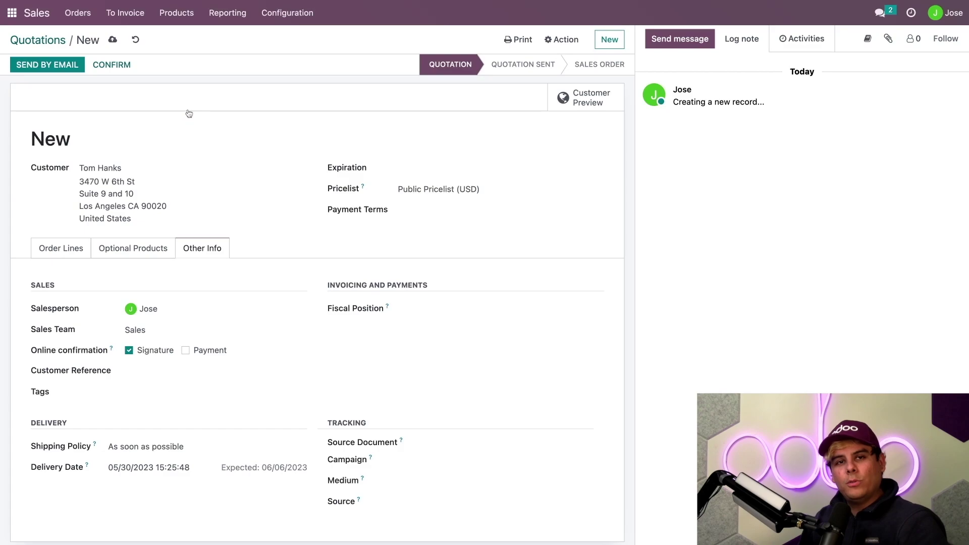
click(112, 42)
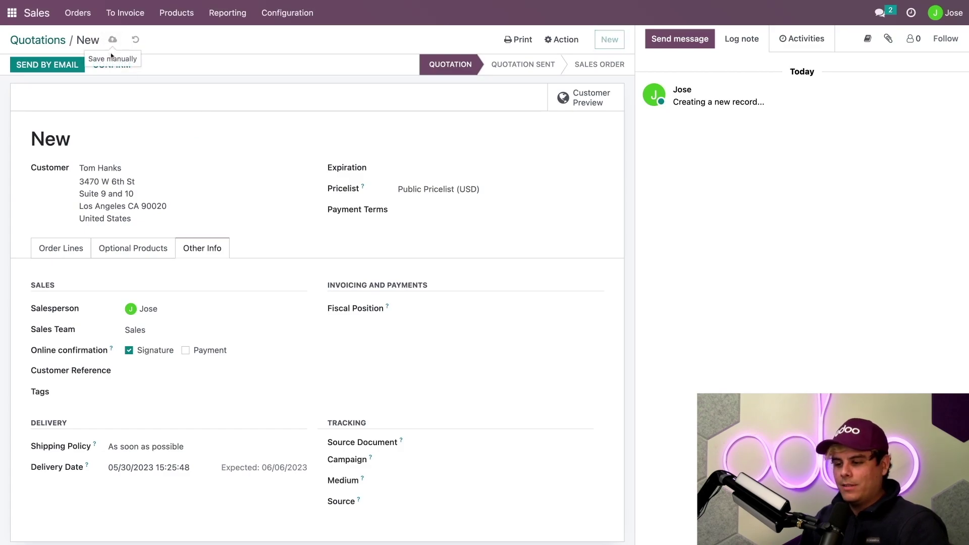
click(113, 65)
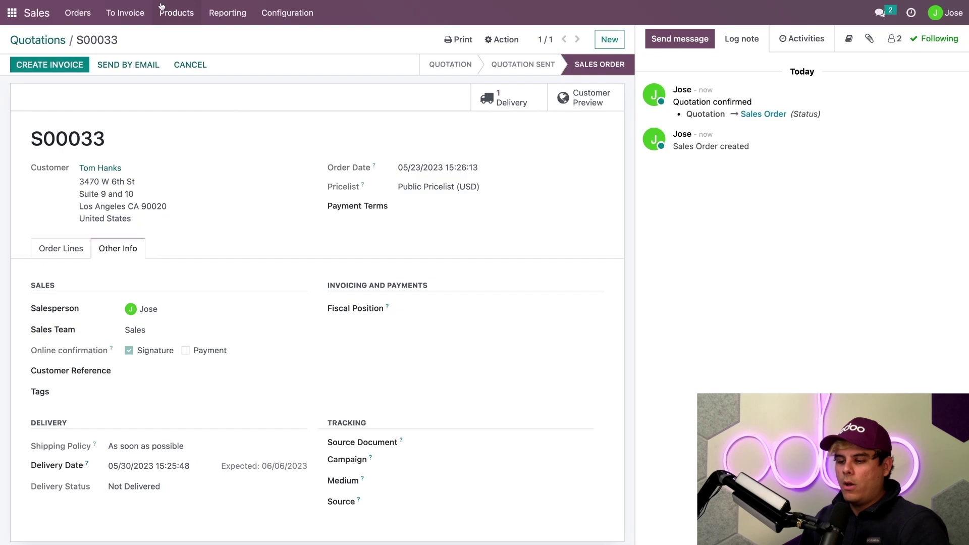
Step: In Inventory's Replenishment report, order the Driftwood Table once to cover its 1.00 unit shortfall
click(12, 13)
text(inve)
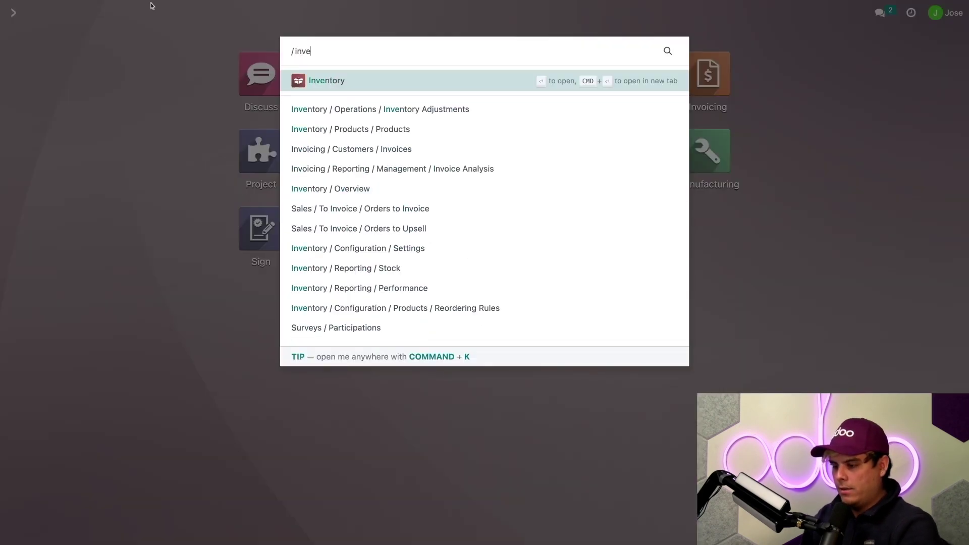
key(Return)
click(157, 15)
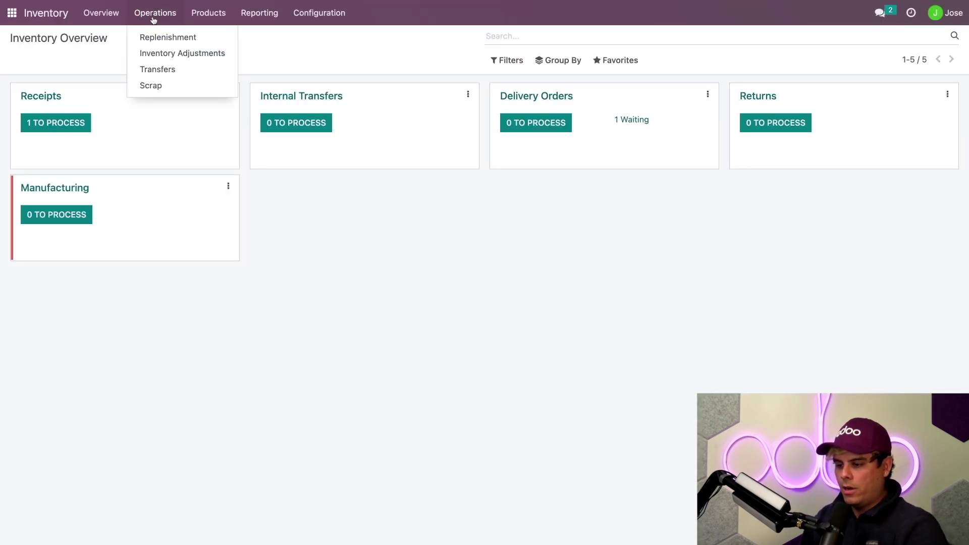
click(158, 34)
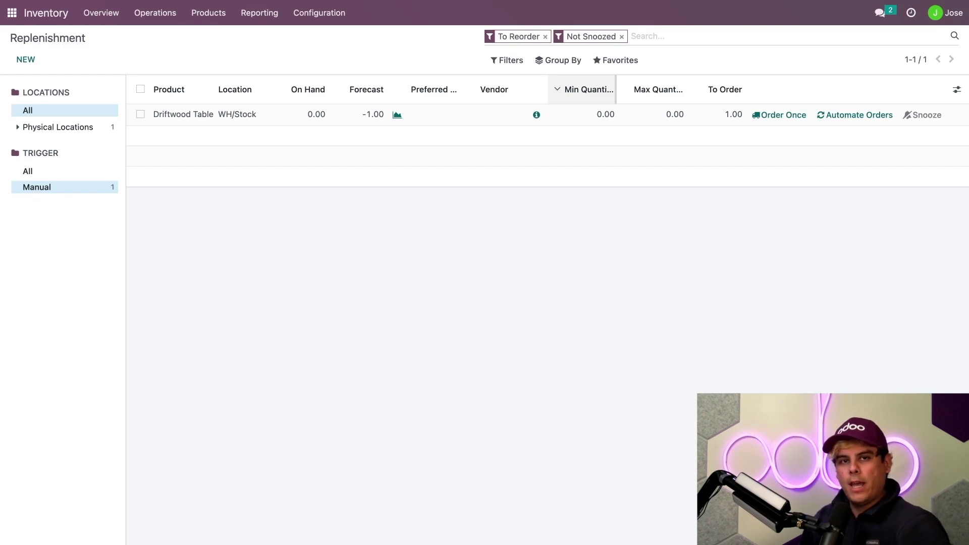
click(783, 116)
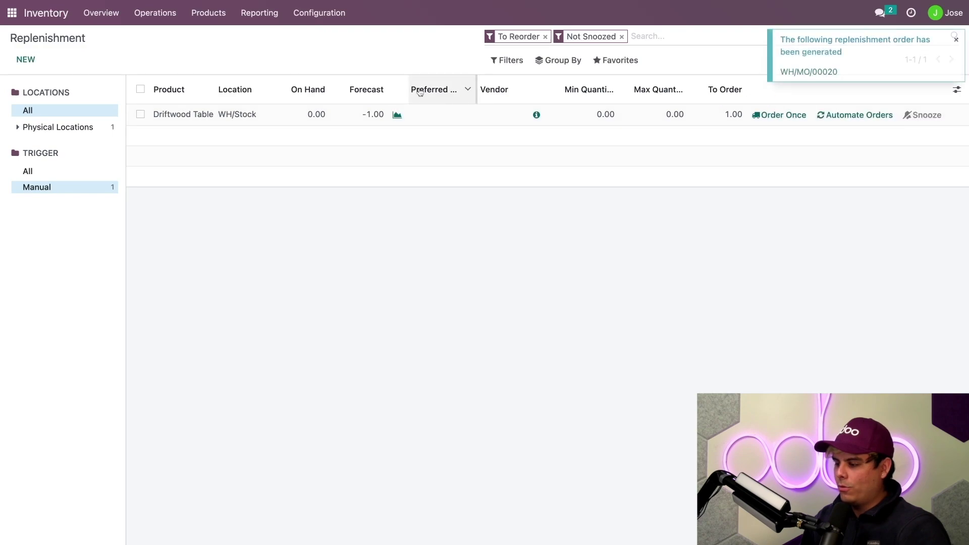
click(9, 13)
Step: Open manufacturing order WH/MO/00020 and view its linked RFQ P00014 for 9 Large Wood Plank
text(manuf)
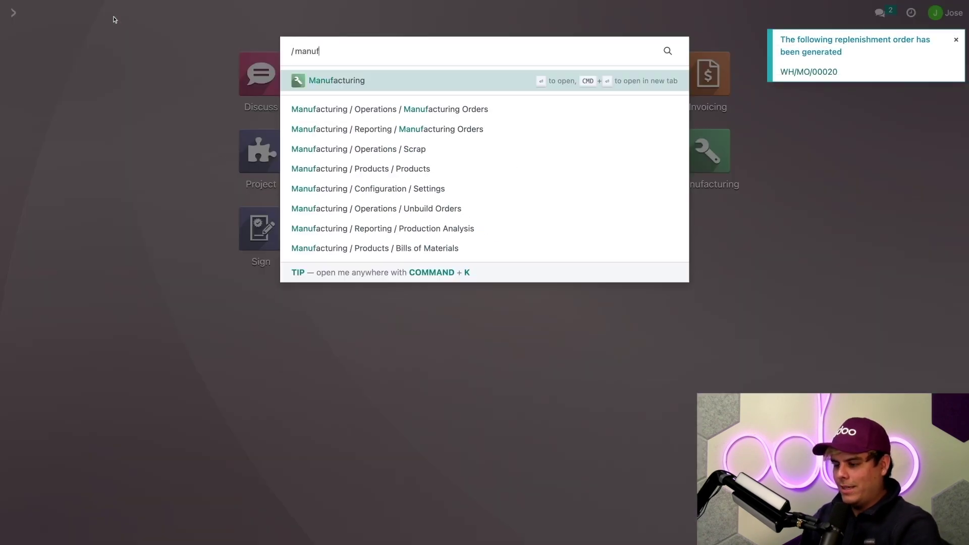
key(Return)
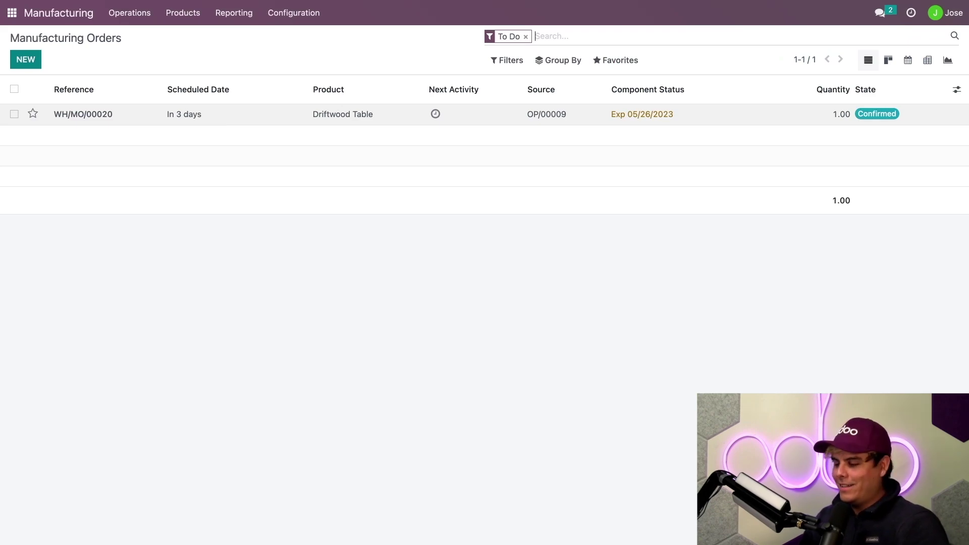
click(426, 114)
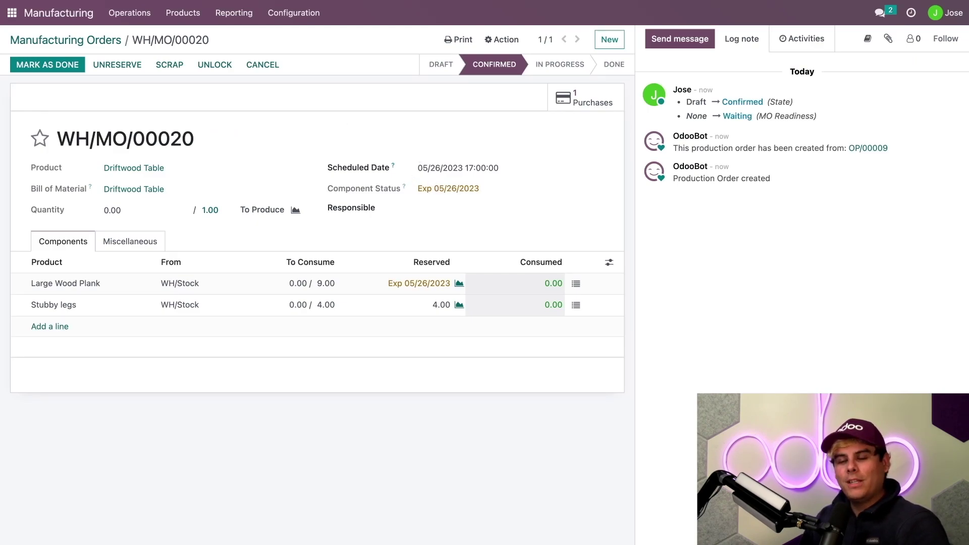
click(599, 98)
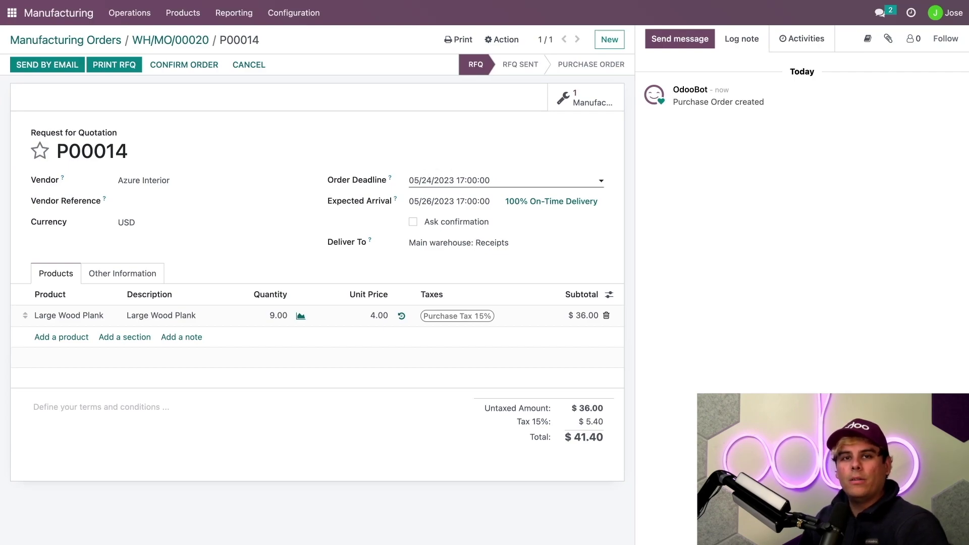
Step: Confirm RFQ P00014 as a purchase order and return to WH/MO/00020
click(156, 68)
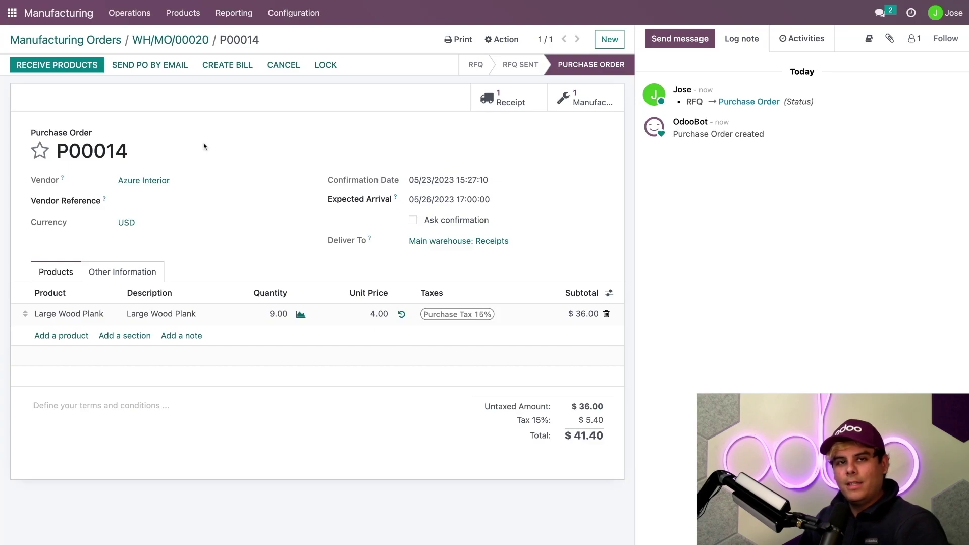
click(180, 44)
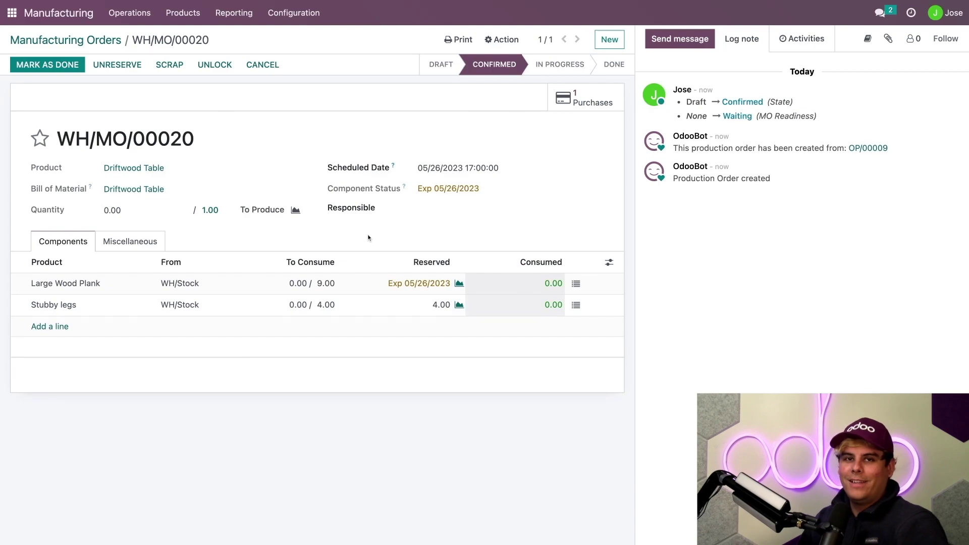